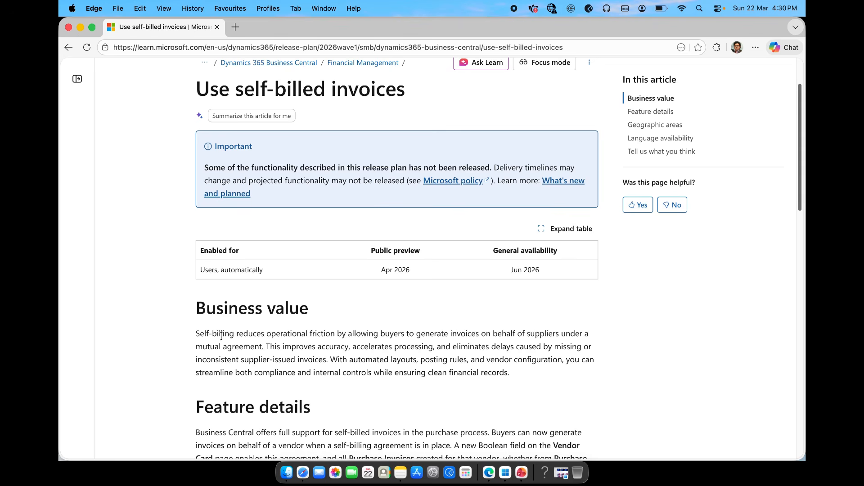
Step: Highlight the Business value paragraph in the article on self-billed invoices
{"action": "left_click", "coordinate": [197, 334]}
{"action": "left_click_drag", "start_coordinate": [197, 334], "coordinate": [522, 386]}
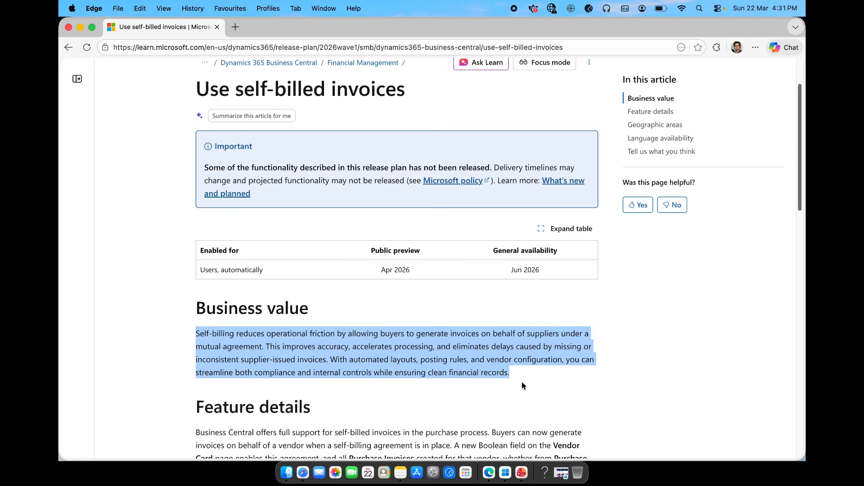
Step: Switch to Dynamics 365 Business Central and open the Vendors list by searching for "Vendor"
{"action": "key", "text": "super+Tab"}
{"action": "key", "text": "super+Tab"}
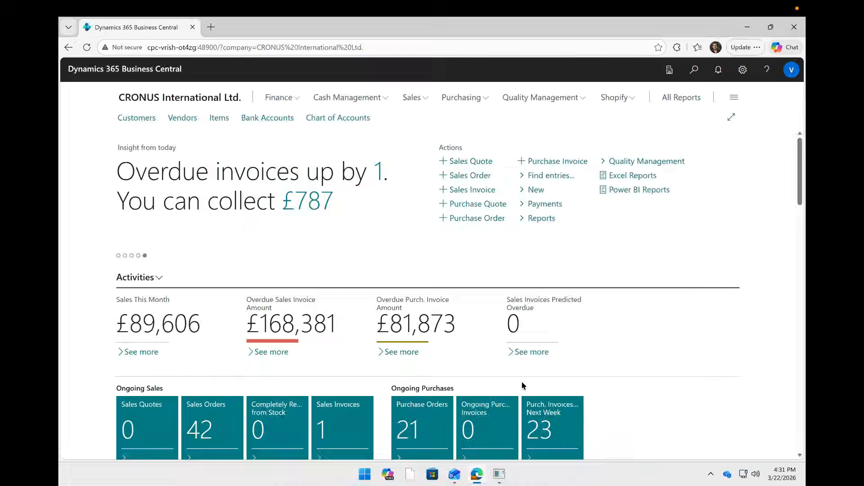
{"action": "left_click", "coordinate": [696, 74]}
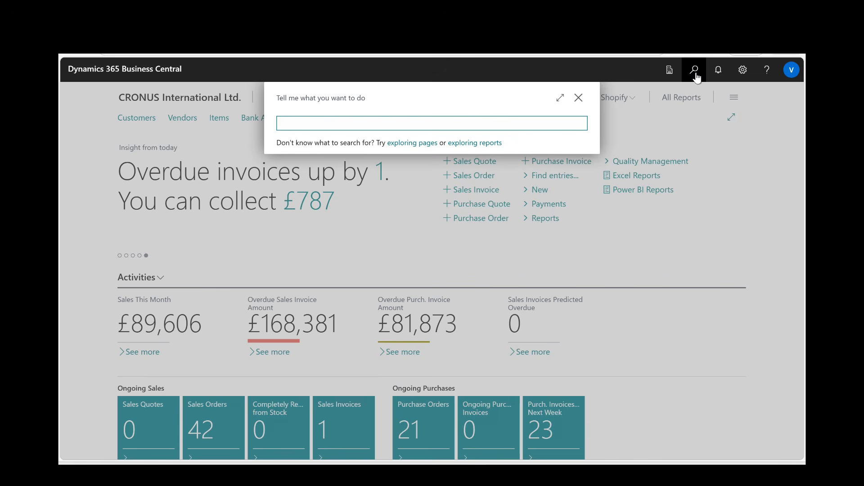
{"action": "type", "text": "Vendor"}
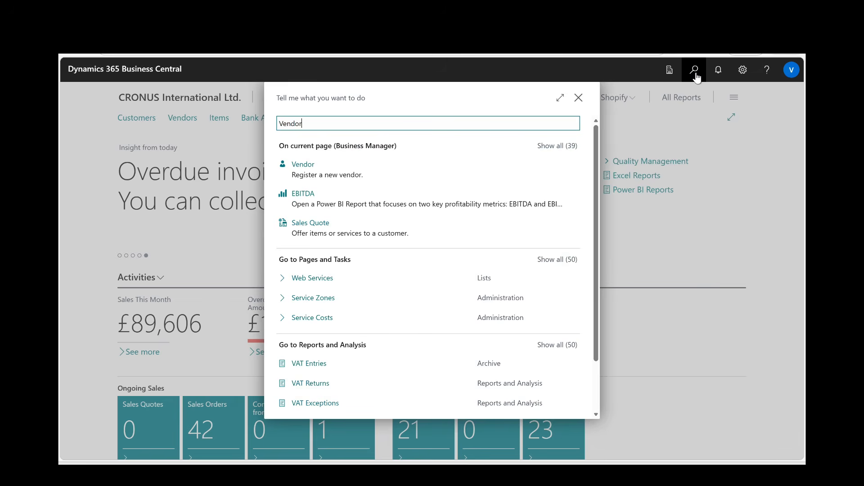
{"action": "key", "text": "Down"}
{"action": "key", "text": "Down"}
{"action": "key", "text": "Down"}
{"action": "key", "text": "Down"}
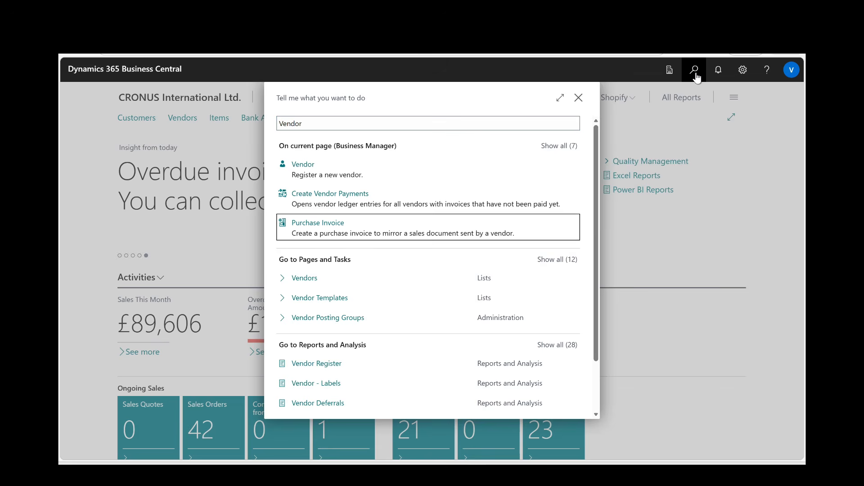
{"action": "key", "text": "Return"}
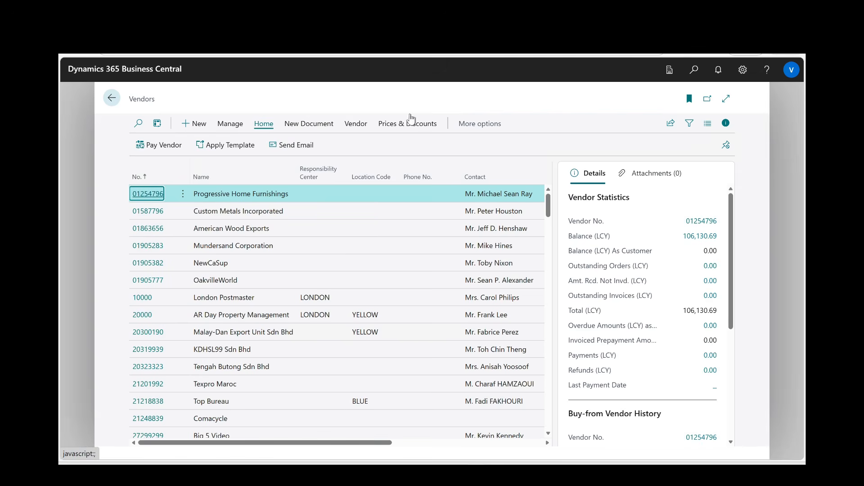
Step: Create a new vendor from the VENDOR PERSON template and enter the vendor's name
{"action": "left_click", "coordinate": [196, 125]}
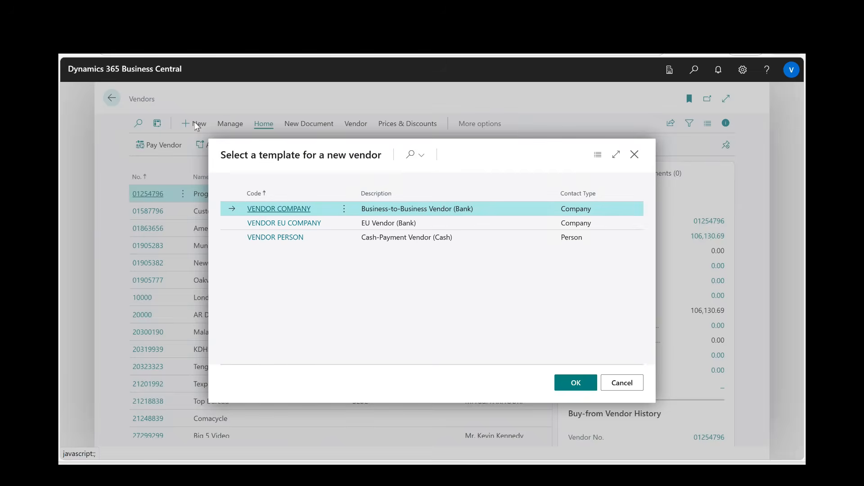
{"action": "left_click", "coordinate": [290, 237]}
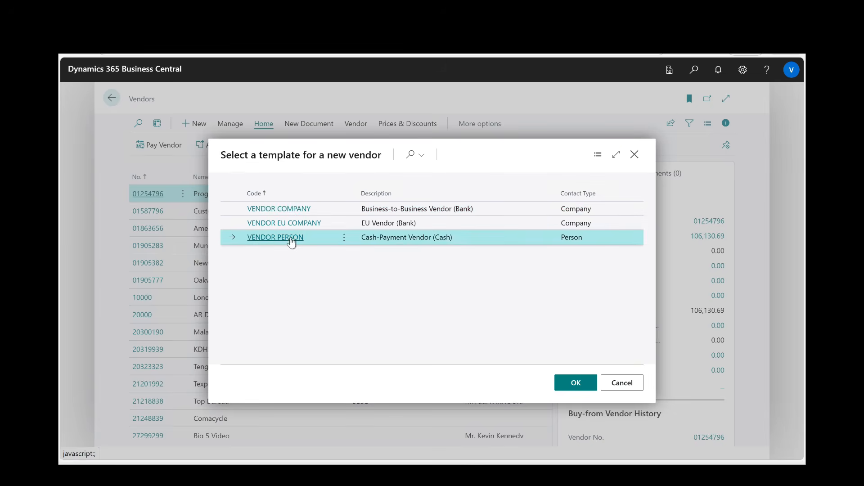
{"action": "left_click", "coordinate": [576, 383]}
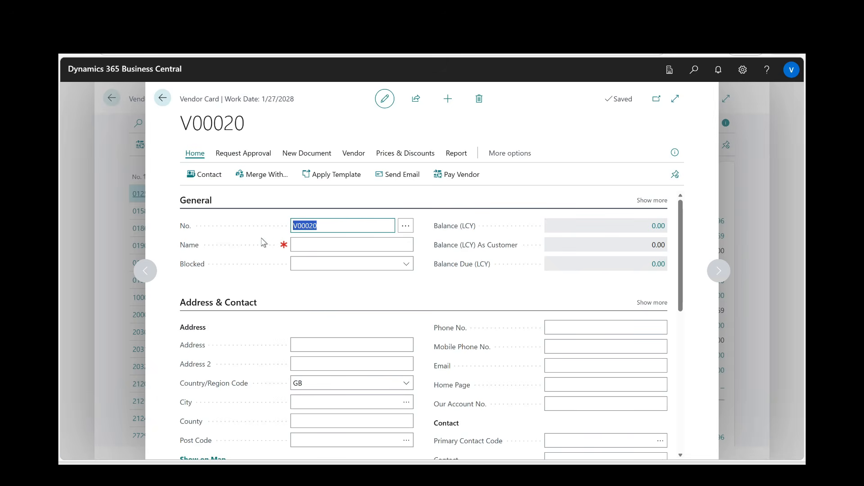
{"action": "key", "text": "Tab"}
{"action": "type", "text": "Rishabh"}
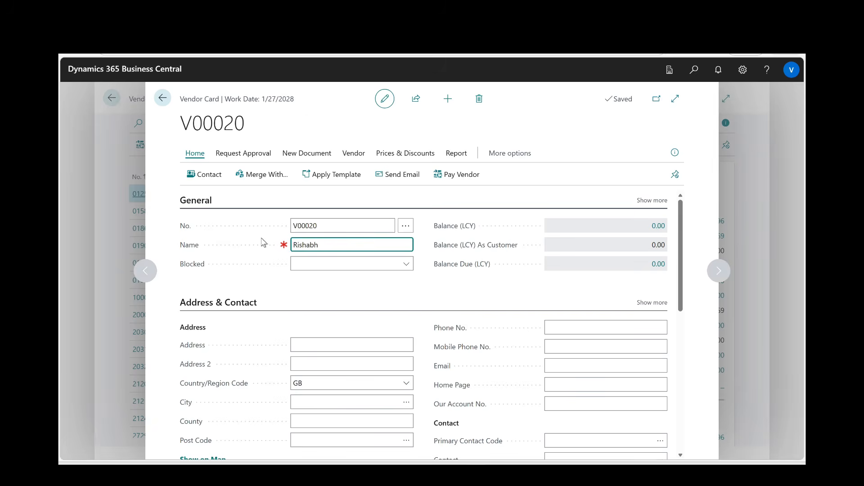
{"action": "key", "text": "Tab"}
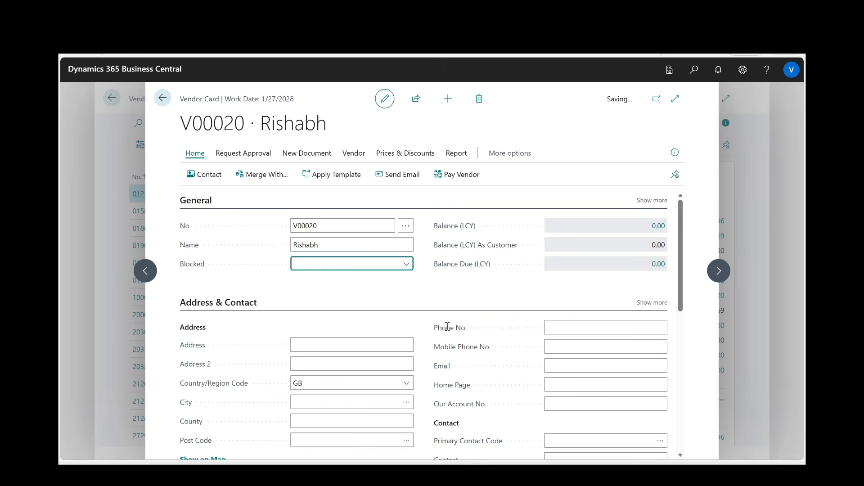
Step: Enable Self-Billing Agreement in the vendor's invoicing settings and close the vendor card
{"action": "scroll", "coordinate": [453, 327], "scroll_direction": "down", "scroll_amount": 1}
{"action": "scroll", "coordinate": [454, 327], "scroll_direction": "down", "scroll_amount": 1}
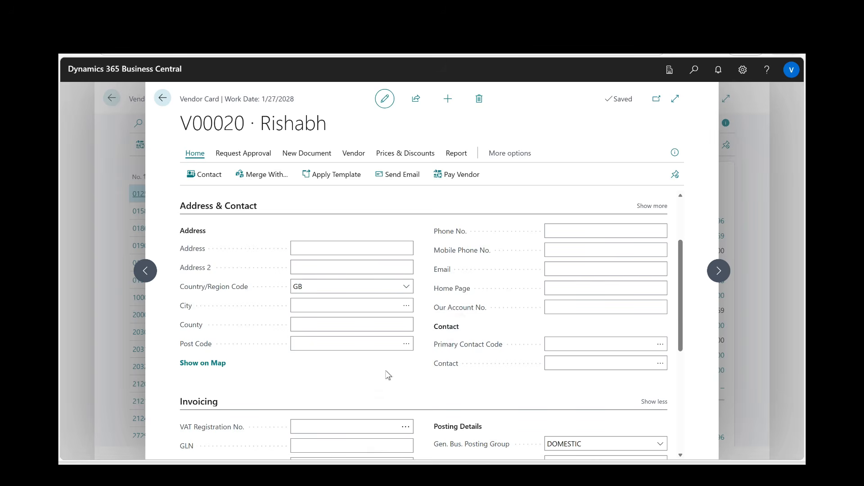
{"action": "scroll", "coordinate": [382, 374], "scroll_direction": "down", "scroll_amount": 2}
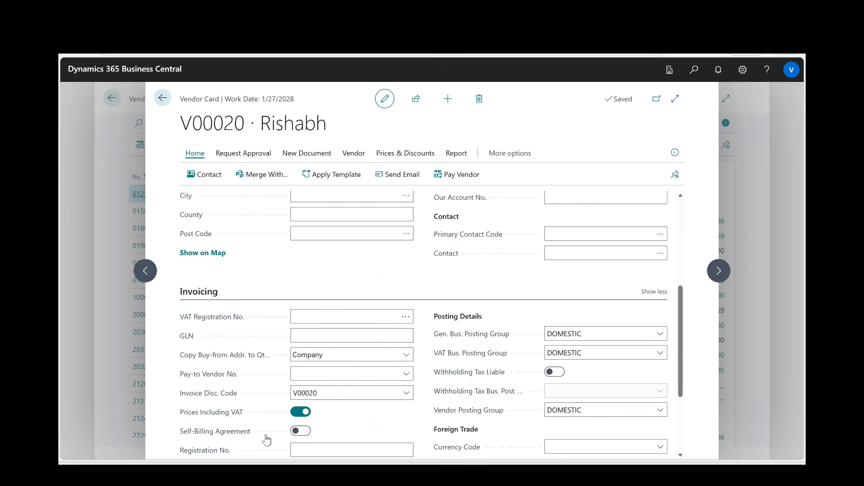
{"action": "scroll", "coordinate": [319, 433], "scroll_direction": "down", "scroll_amount": 1}
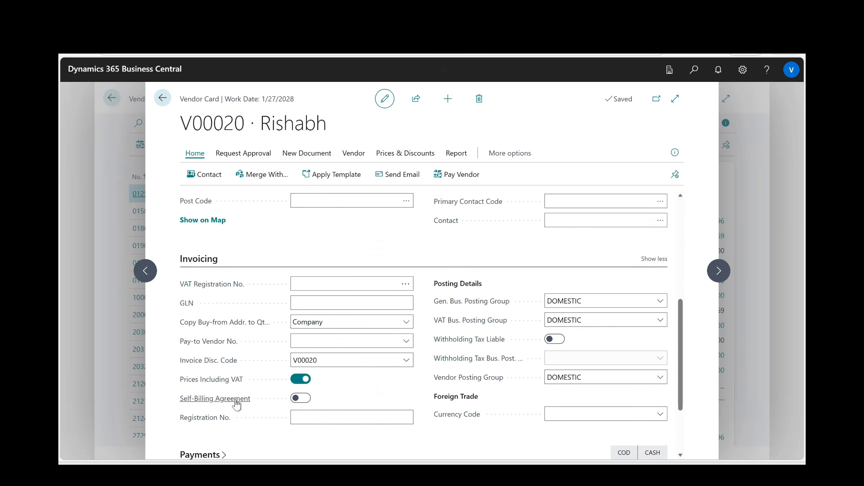
{"action": "mouse_move", "coordinate": [236, 404]}
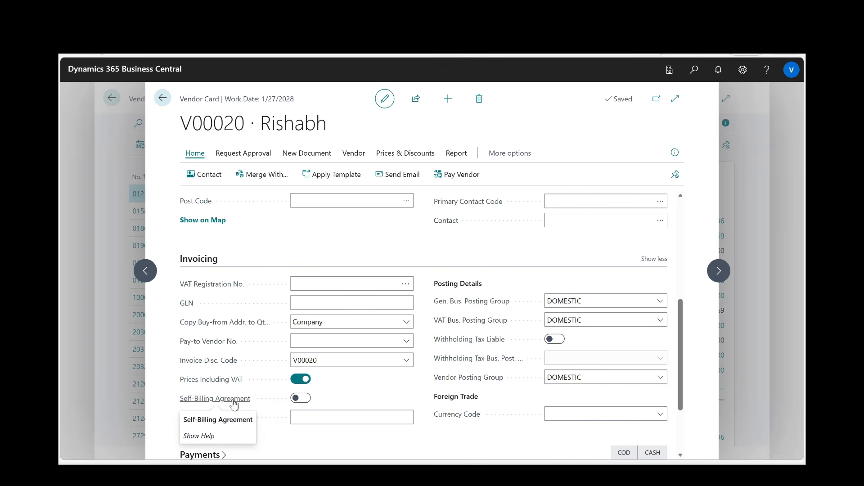
{"action": "left_click", "coordinate": [307, 400]}
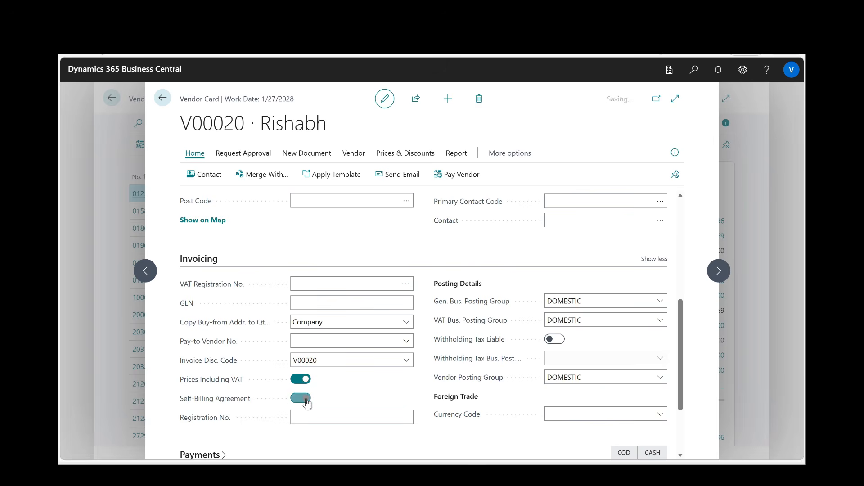
{"action": "left_click", "coordinate": [458, 360]}
{"action": "scroll", "coordinate": [458, 360], "scroll_direction": "up", "scroll_amount": 2}
{"action": "scroll", "coordinate": [457, 360], "scroll_direction": "up", "scroll_amount": 5}
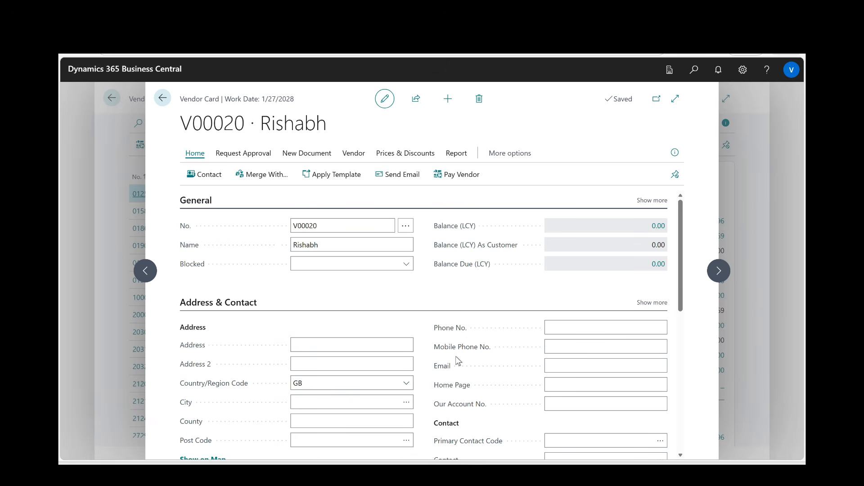
{"action": "left_click", "coordinate": [163, 99]}
Step: Search for "Purchases & pay" and open the Purchases & Payables Setup page
{"action": "left_click", "coordinate": [694, 71]}
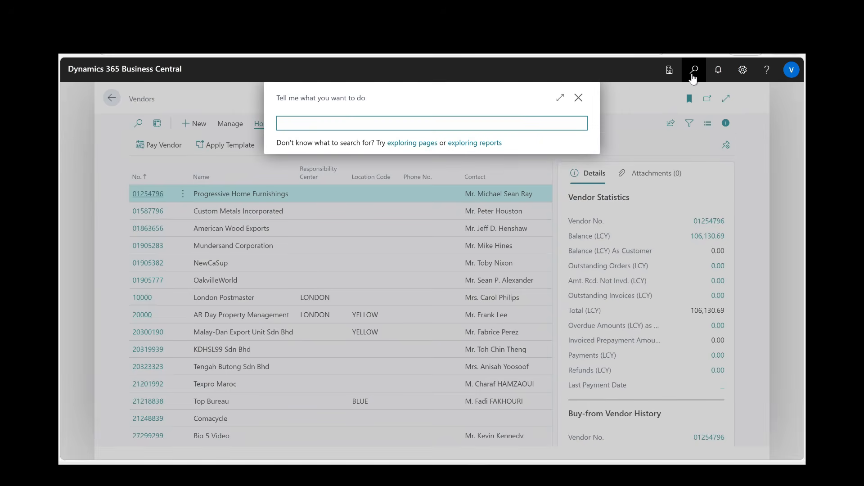
{"action": "type", "text": "Purchases & pay"}
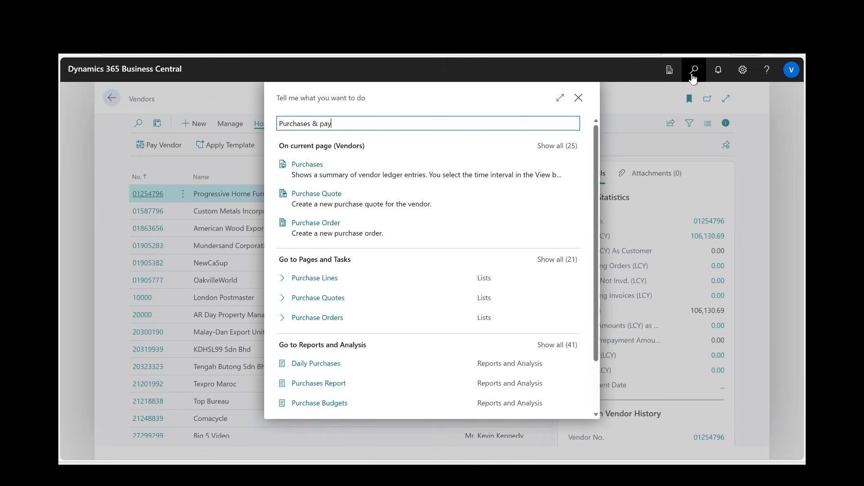
{"action": "key", "text": "Down"}
{"action": "key", "text": "Down"}
{"action": "key", "text": "Return"}
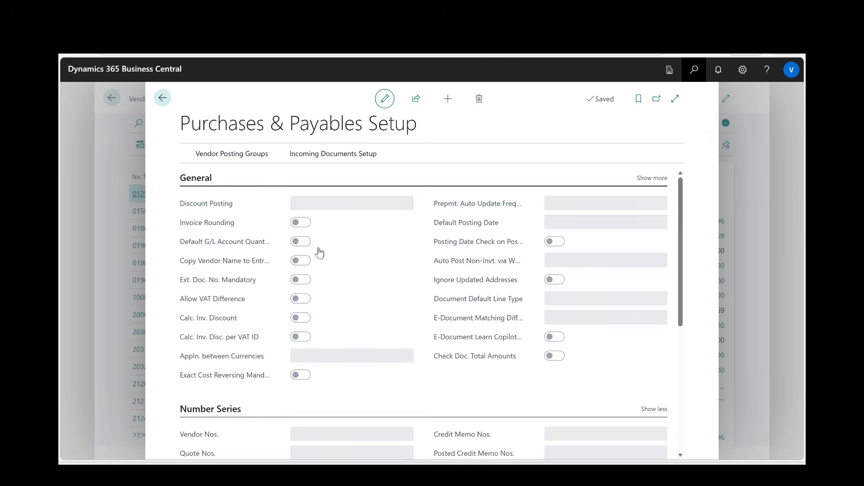
Step: Open the number series lines of the SELF-BILLING series used for Posted Self-Billing Invoice Nos
{"action": "scroll", "coordinate": [322, 354], "scroll_direction": "down", "scroll_amount": 5}
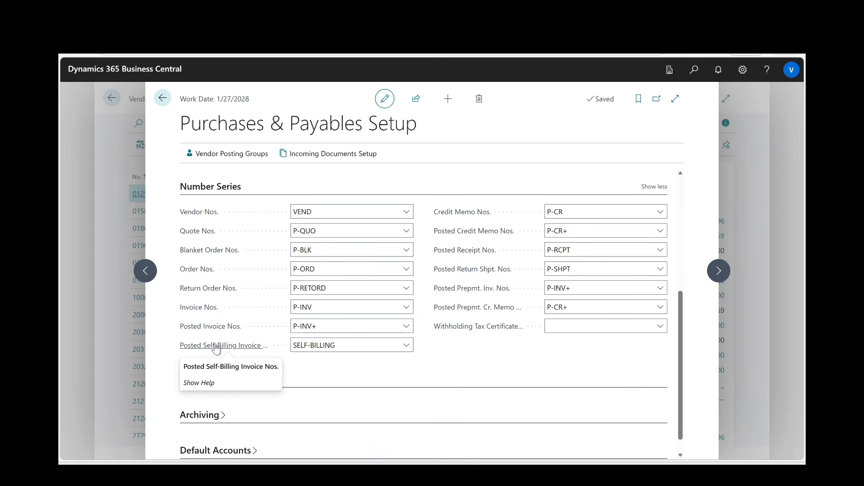
{"action": "left_click", "coordinate": [310, 346]}
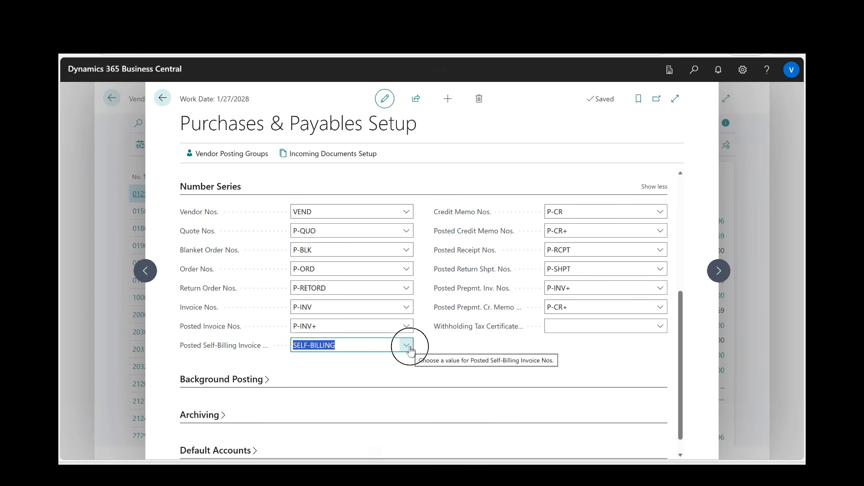
{"action": "left_click", "coordinate": [407, 345]}
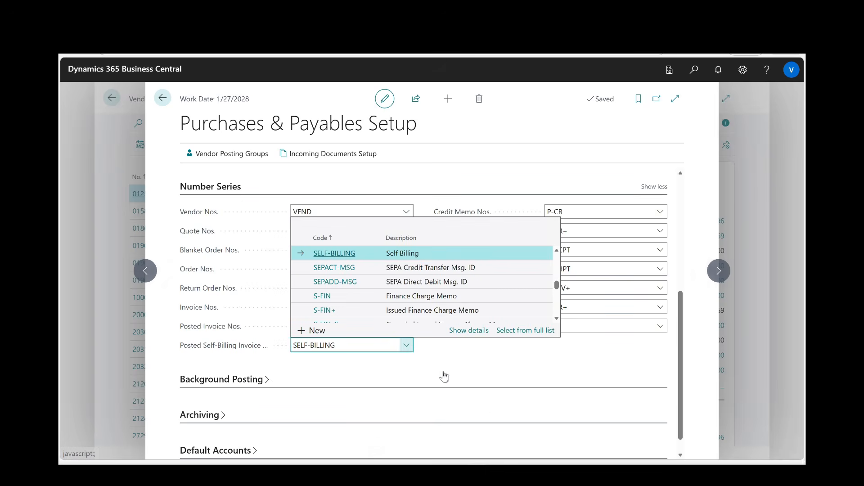
{"action": "left_click", "coordinate": [508, 334]}
{"action": "left_click", "coordinate": [455, 158]}
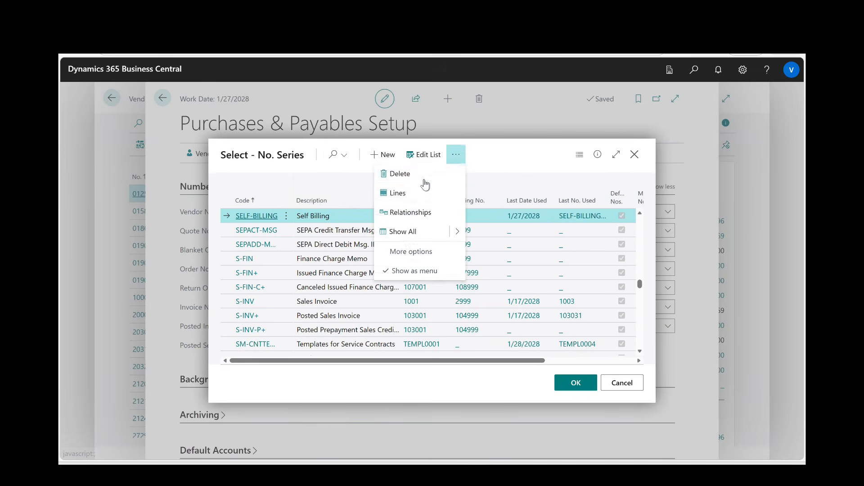
{"action": "left_click", "coordinate": [406, 193]}
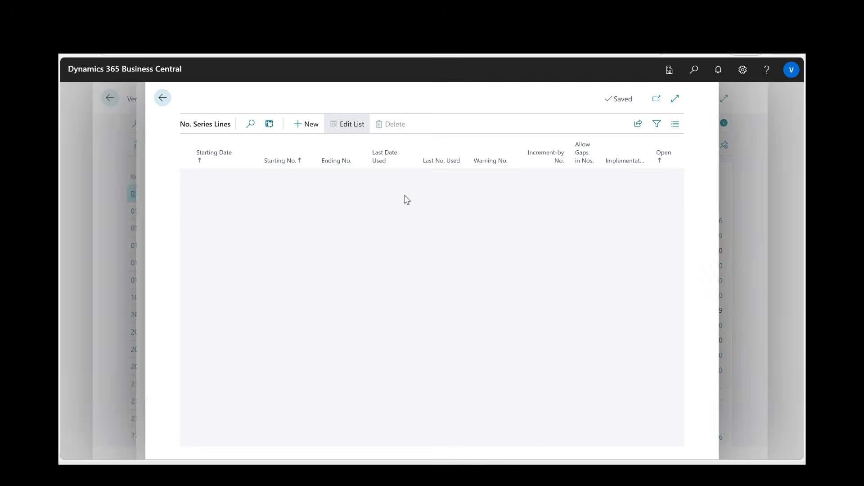
Step: Widen the Starting No. column to read the series' full starting number, and leave the number series selection without choosing anything
{"action": "left_click", "coordinate": [311, 174]}
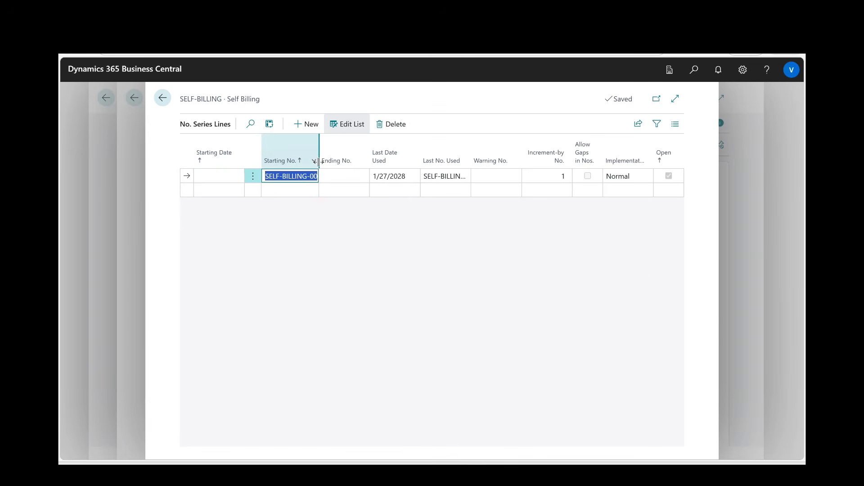
{"action": "left_click_drag", "start_coordinate": [319, 158], "coordinate": [361, 165]}
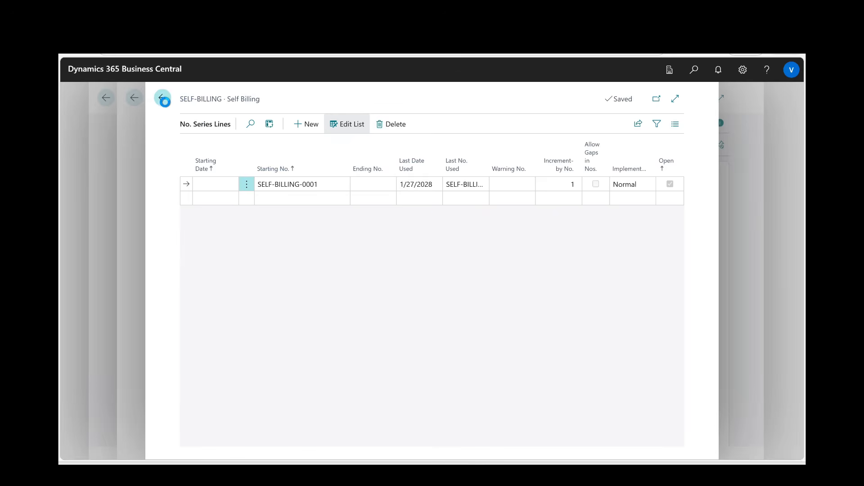
{"action": "left_click", "coordinate": [696, 71]}
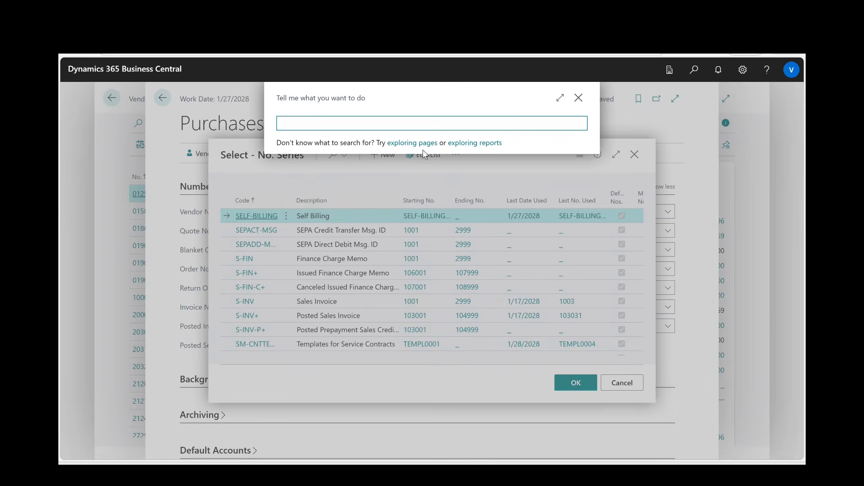
{"action": "left_click", "coordinate": [690, 386]}
{"action": "left_click", "coordinate": [631, 381]}
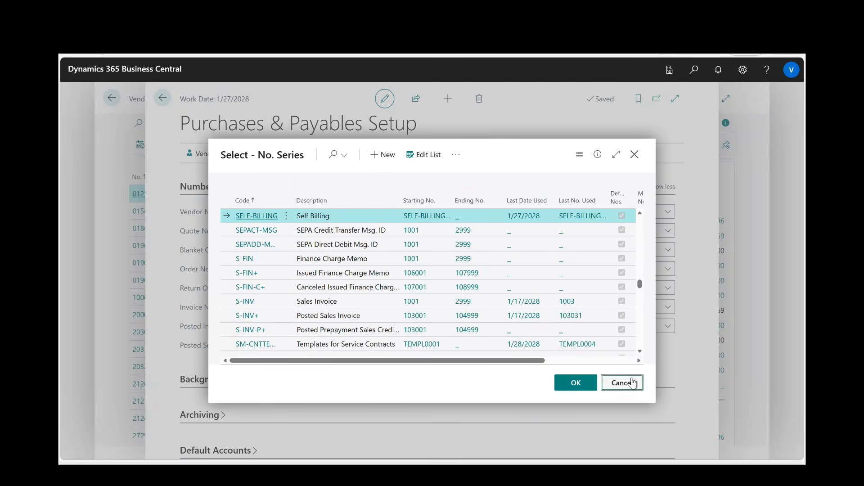
Step: Search for "Purchase order" and open the Purchase Orders list
{"action": "left_click", "coordinate": [694, 71]}
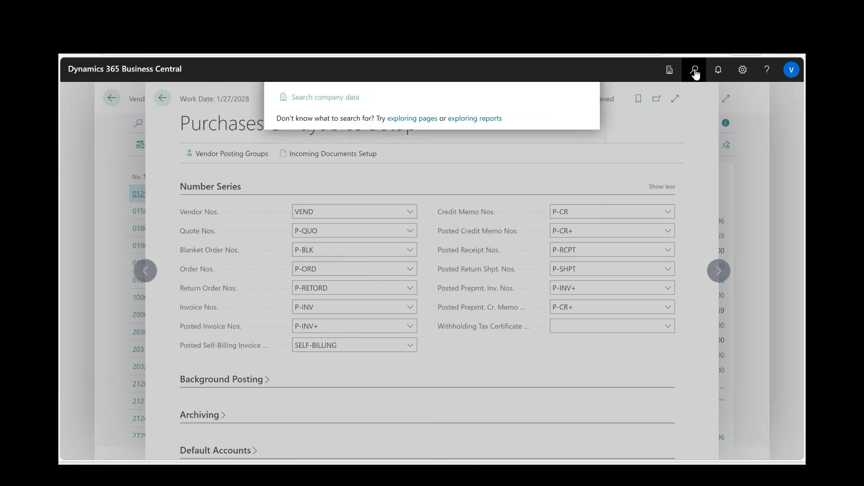
{"action": "type", "text": "Purchase order"}
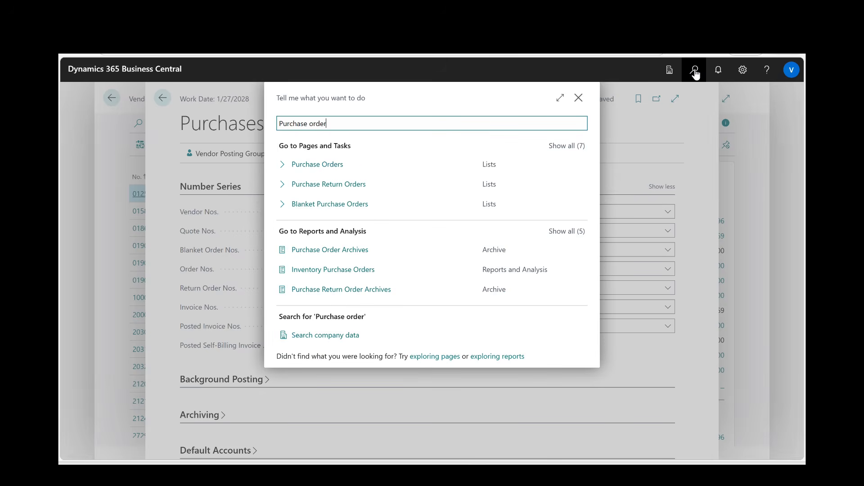
{"action": "key", "text": "Down"}
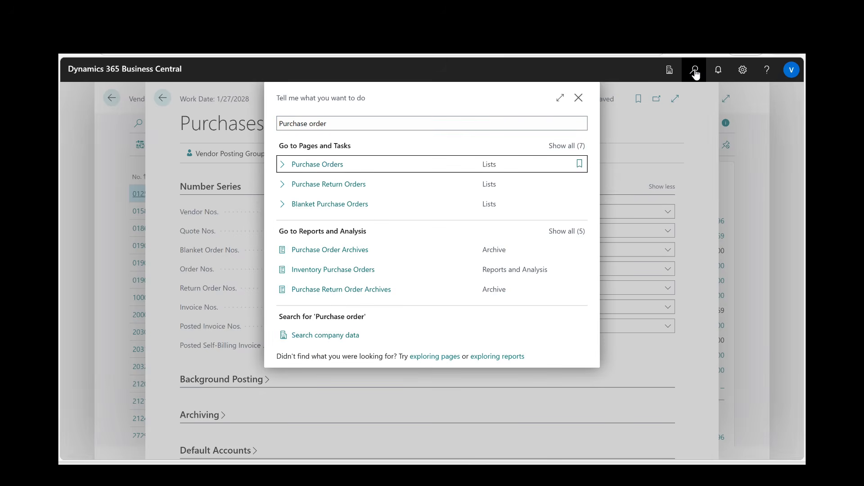
{"action": "key", "text": "Return"}
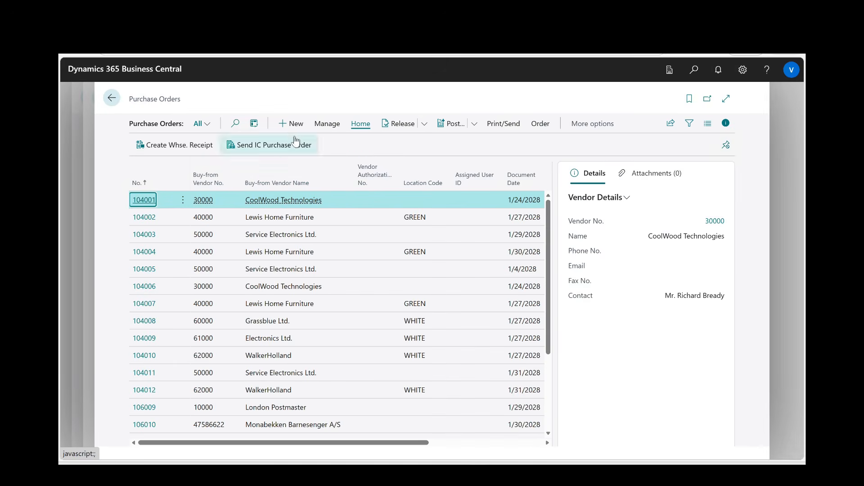
Step: Create a new purchase order and assign the newly created self-billing vendor to it
{"action": "left_click", "coordinate": [295, 125]}
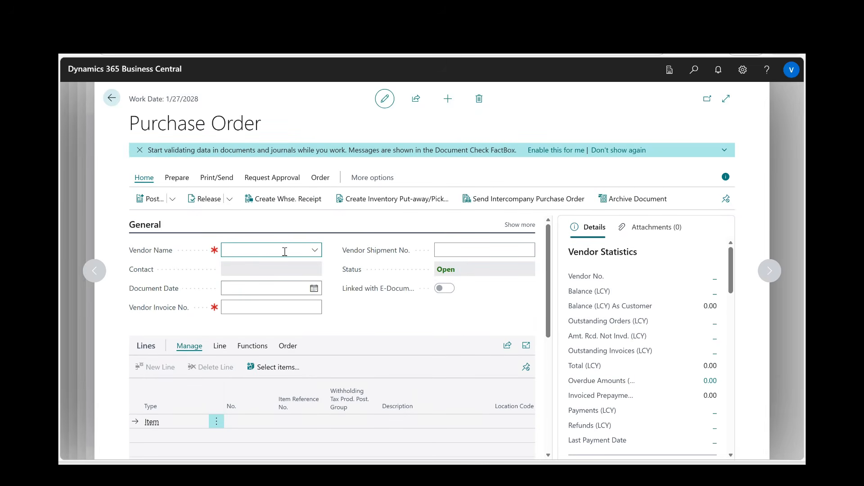
{"action": "type", "text": "Rishabh"}
{"action": "left_click", "coordinate": [253, 294]}
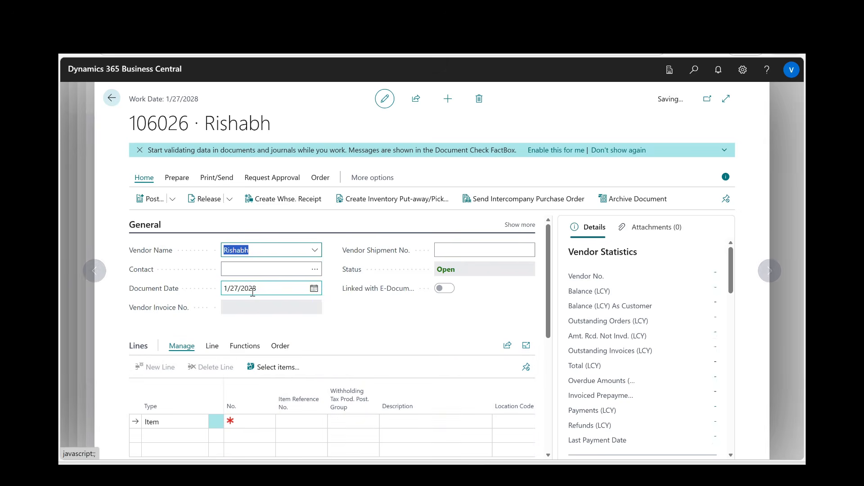
Step: Expand the purchase order's General section to all fields and check the Vendor Invoice No. field
{"action": "left_click", "coordinate": [395, 324]}
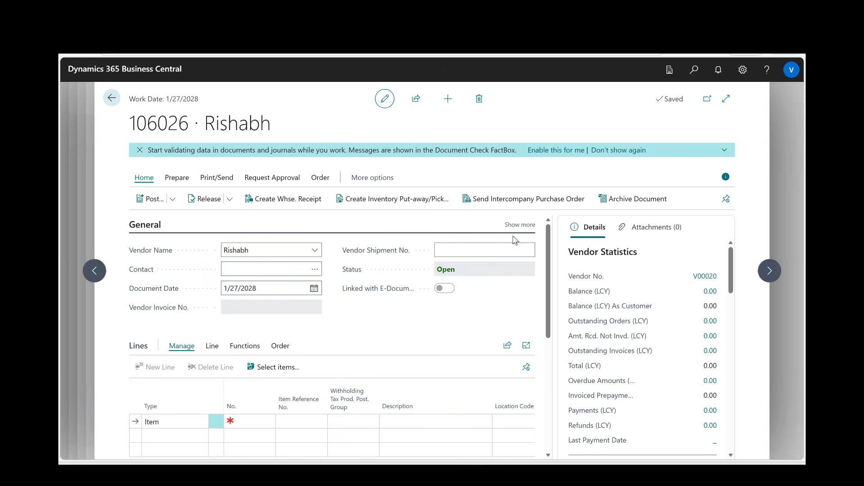
{"action": "left_click", "coordinate": [520, 225]}
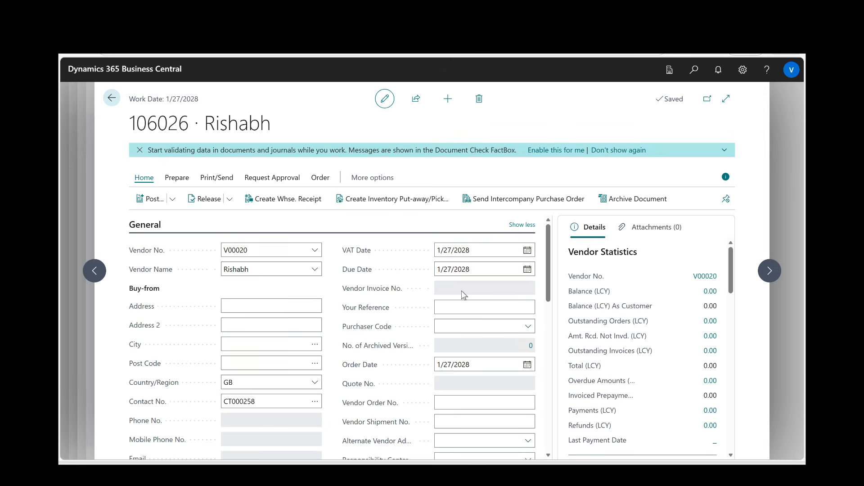
{"action": "left_click", "coordinate": [452, 310]}
Step: Add item 1000 (Bicycle) to the first purchase order line with a quantity of 1
{"action": "scroll", "coordinate": [349, 341], "scroll_direction": "down", "scroll_amount": 4}
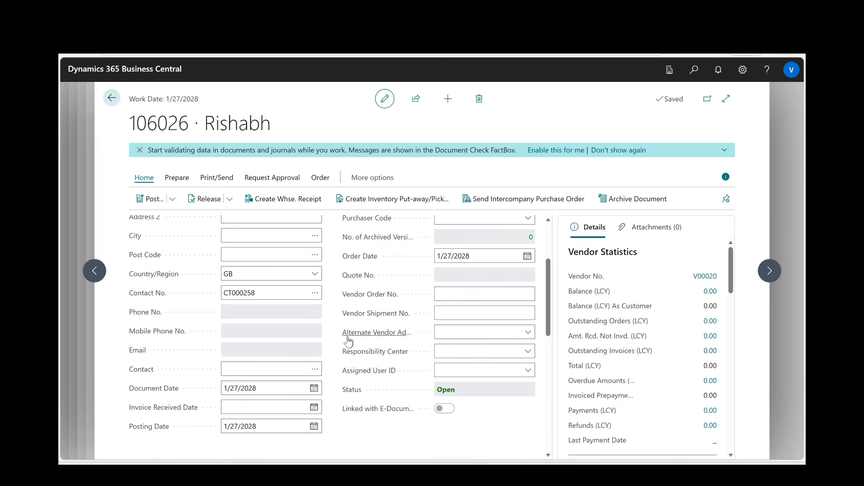
{"action": "scroll", "coordinate": [349, 342], "scroll_direction": "down", "scroll_amount": 1}
{"action": "left_click", "coordinate": [252, 413]}
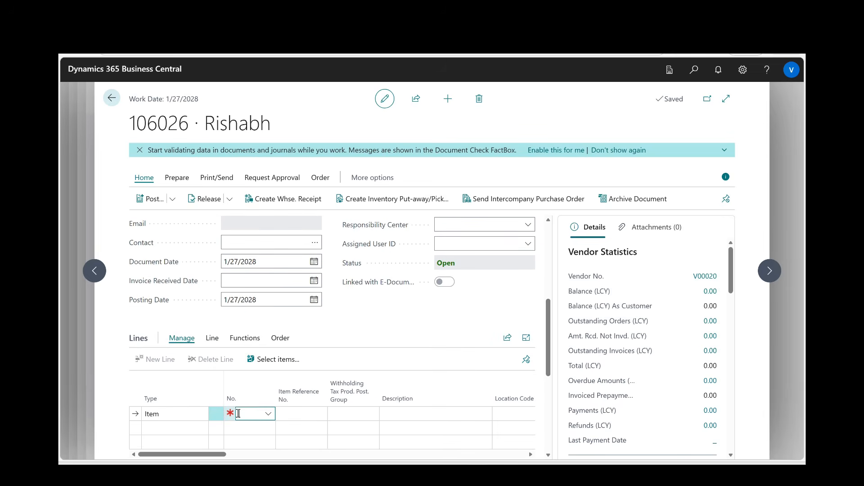
{"action": "left_click", "coordinate": [261, 324]}
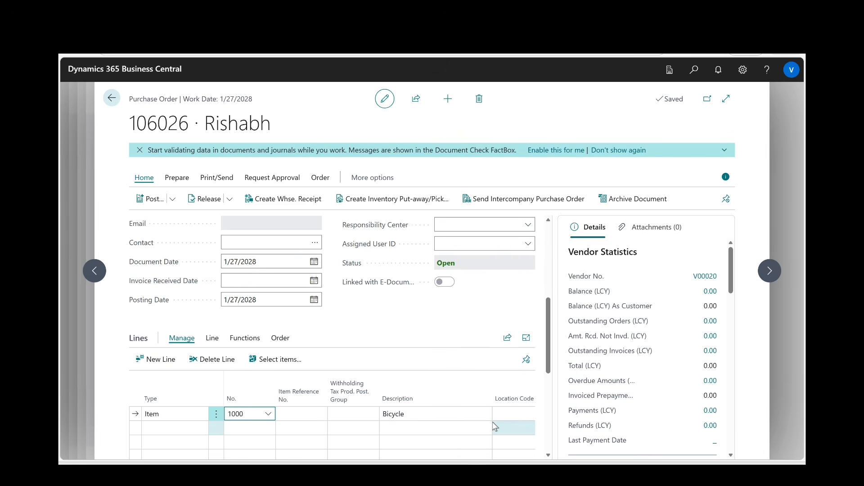
{"action": "key", "text": "Return"}
{"action": "key", "text": "Return"}
{"action": "key", "text": "Return"}
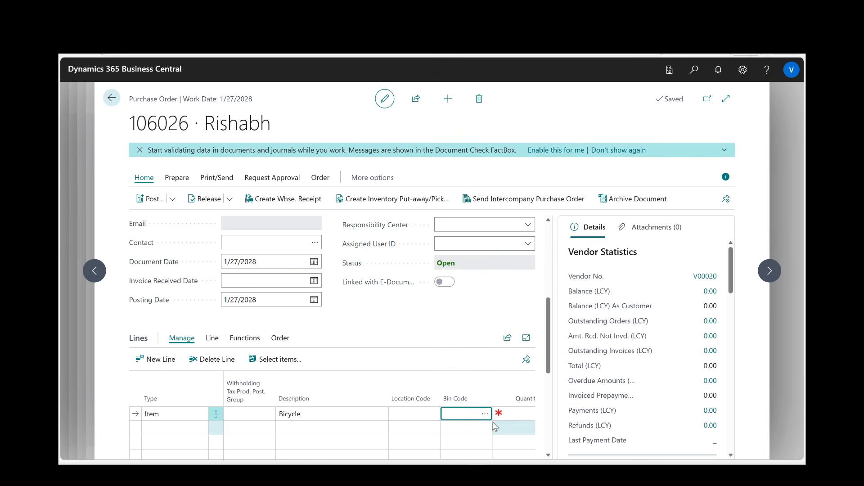
{"action": "key", "text": "Return"}
{"action": "type", "text": "1"}
{"action": "key", "text": "Return"}
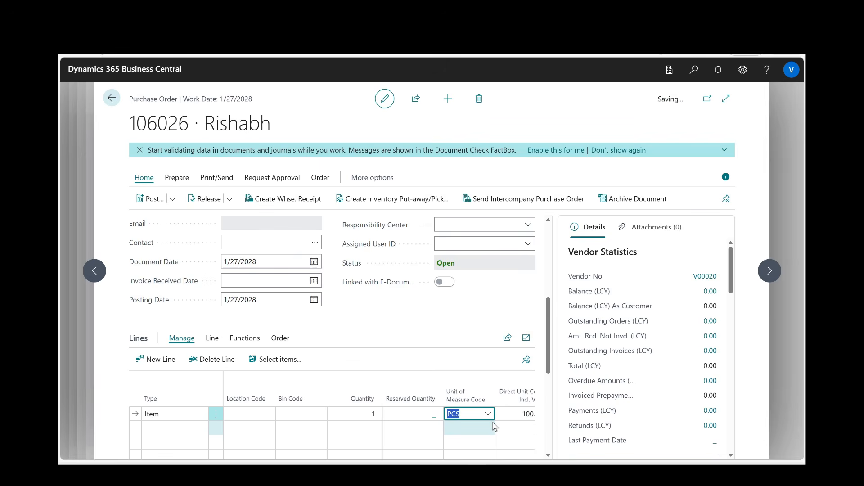
{"action": "key", "text": "Return"}
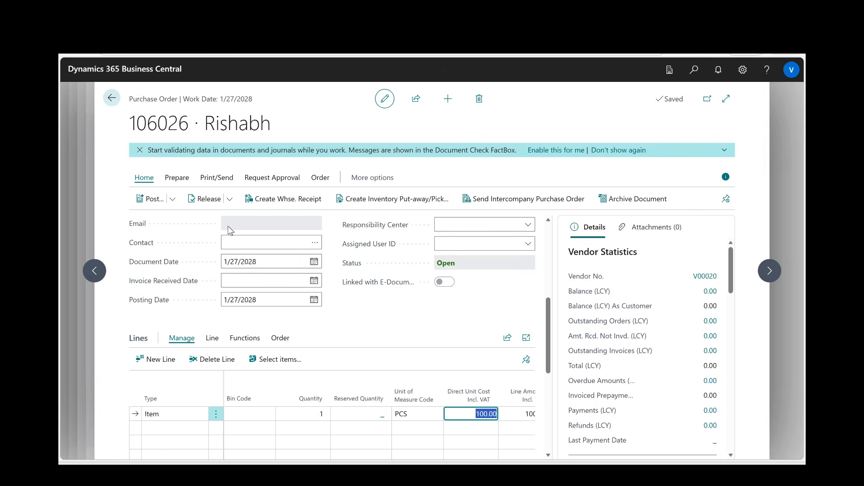
Step: Post the purchase order with the Receive and Invoice option and open the resulting posted purchase invoice
{"action": "left_click", "coordinate": [149, 202]}
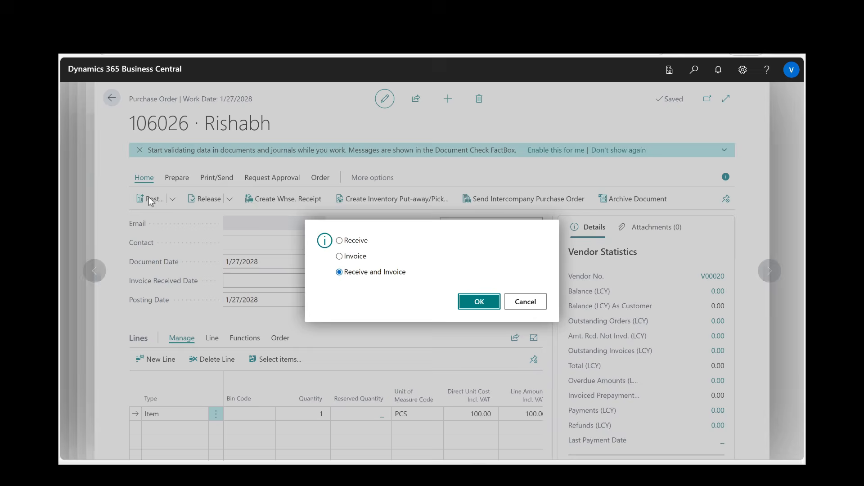
{"action": "left_click", "coordinate": [480, 302]}
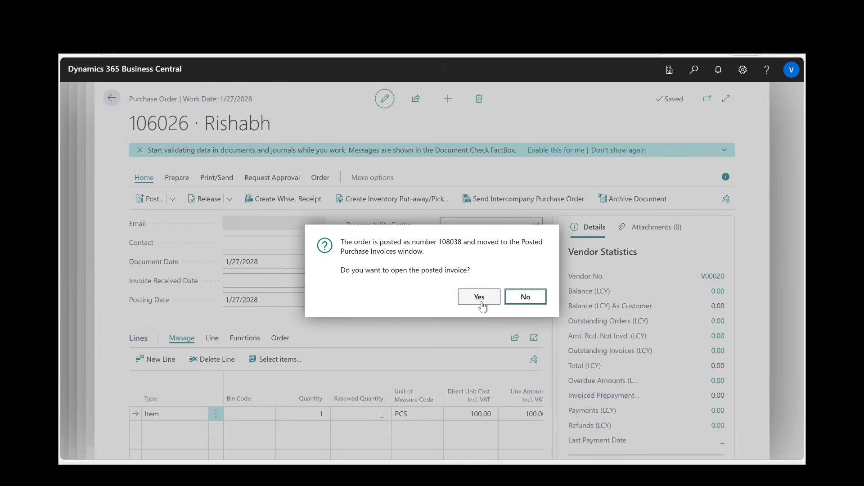
{"action": "left_click", "coordinate": [479, 297]}
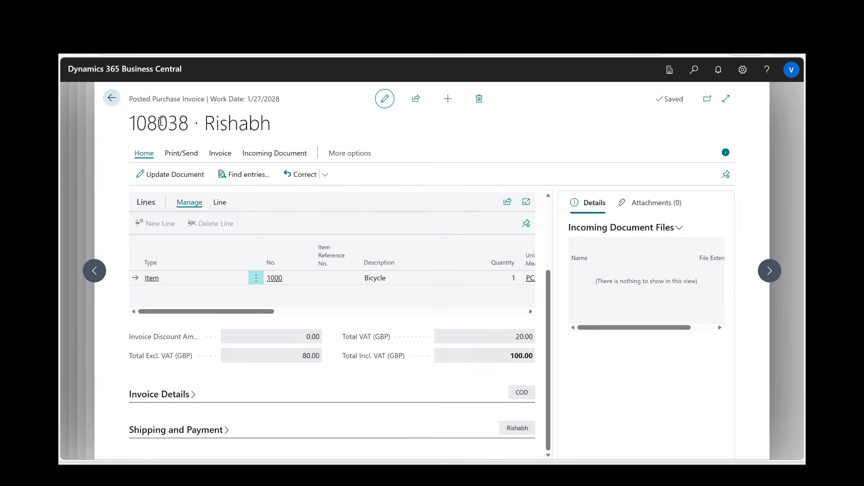
Step: Check the posted purchase invoice's document number and its Vendor Invoice No
{"action": "double_click", "coordinate": [161, 125]}
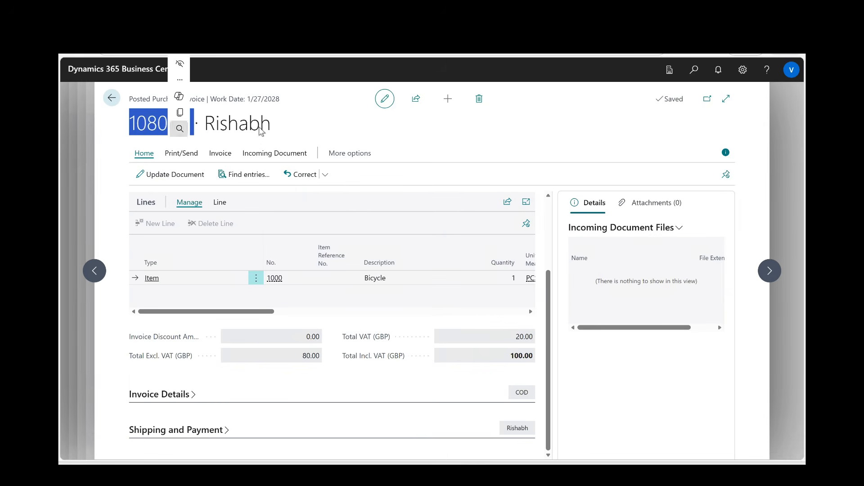
{"action": "left_click", "coordinate": [279, 129]}
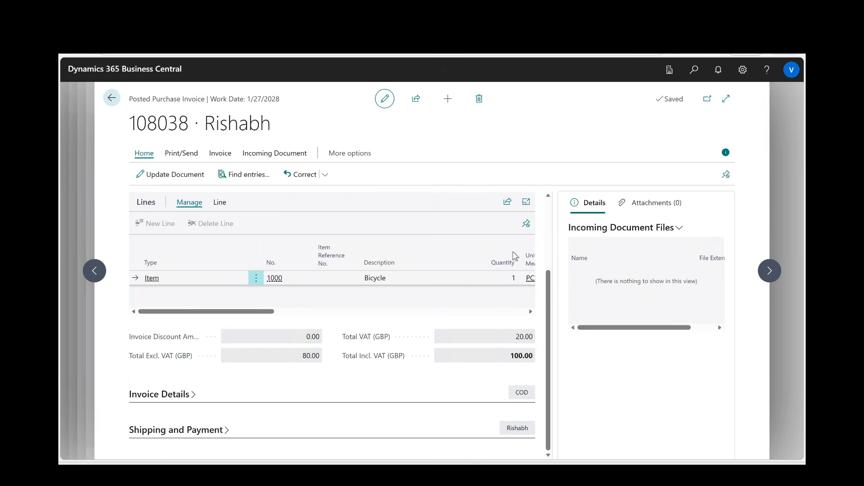
{"action": "scroll", "coordinate": [548, 218], "scroll_direction": "up", "scroll_amount": 3}
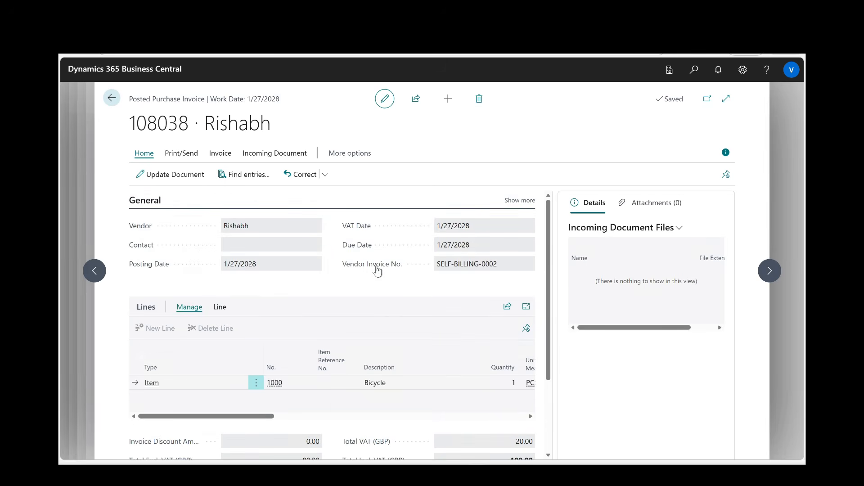
{"action": "left_click_drag", "start_coordinate": [437, 265], "coordinate": [502, 268]}
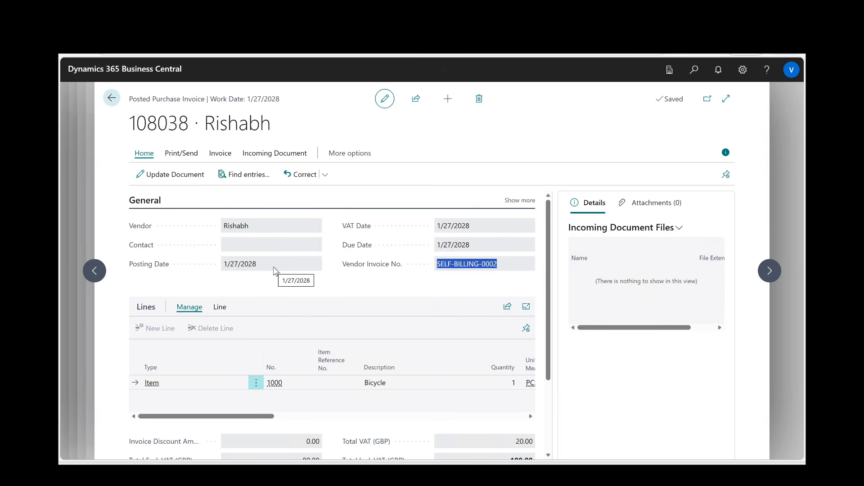
{"action": "left_click", "coordinate": [274, 268]}
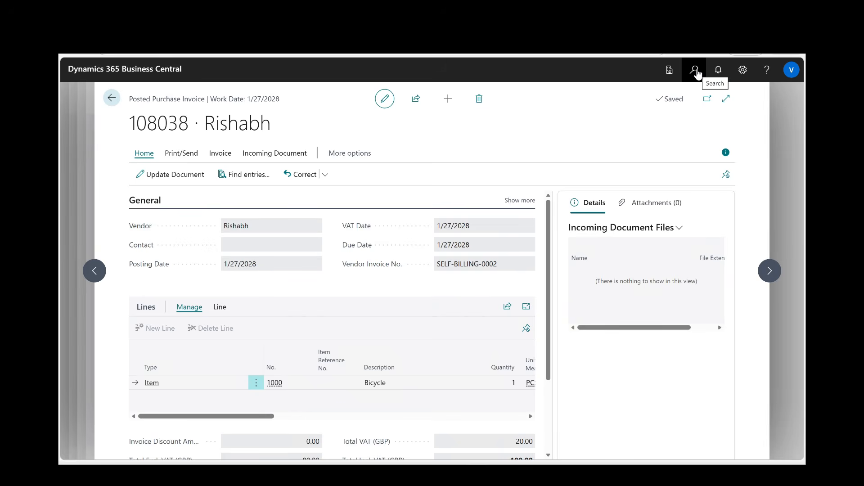
Step: Search for "Report selection Purch" and open the Report Selection - Purchase page
{"action": "left_click", "coordinate": [696, 71]}
{"action": "type", "text": "Rep"}
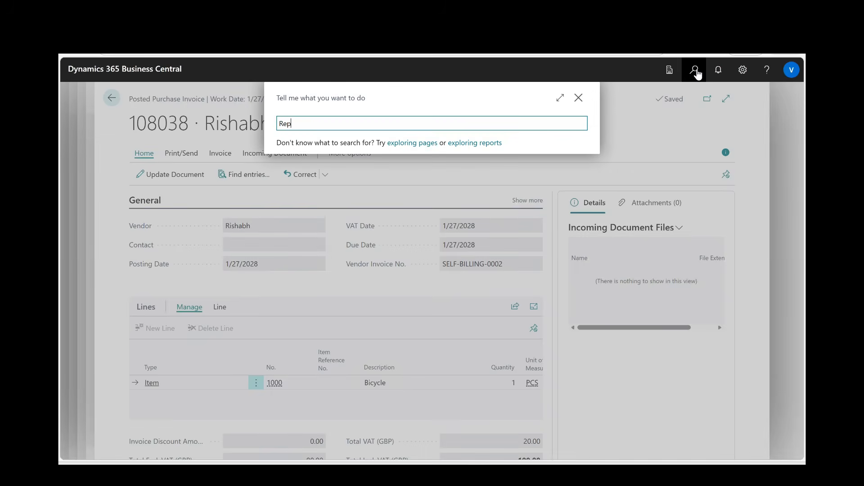
{"action": "type", "text": "ort "}
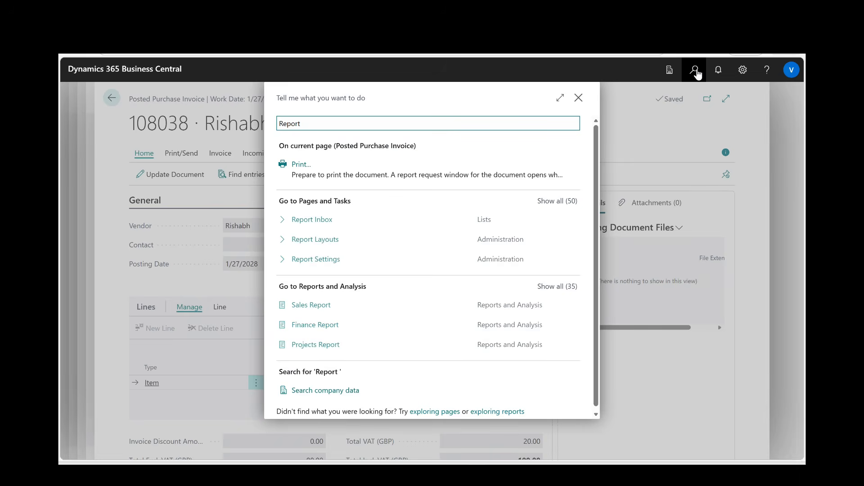
{"action": "type", "text": "selection "}
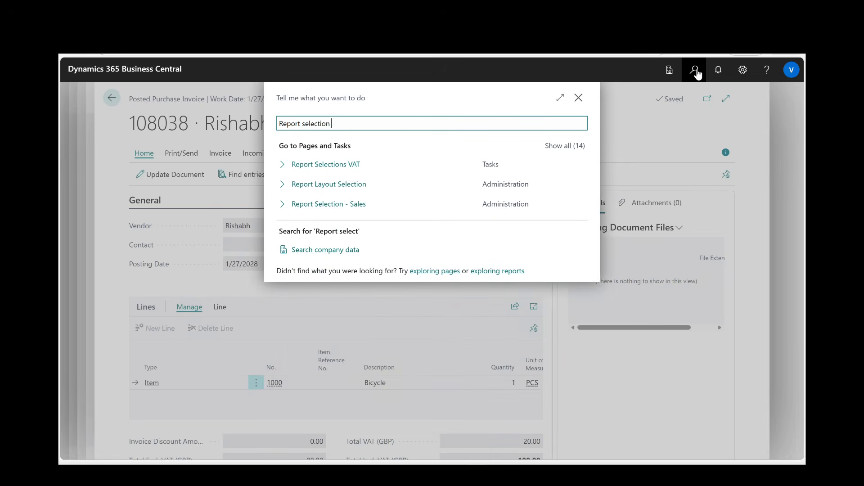
{"action": "type", "text": "Purch"}
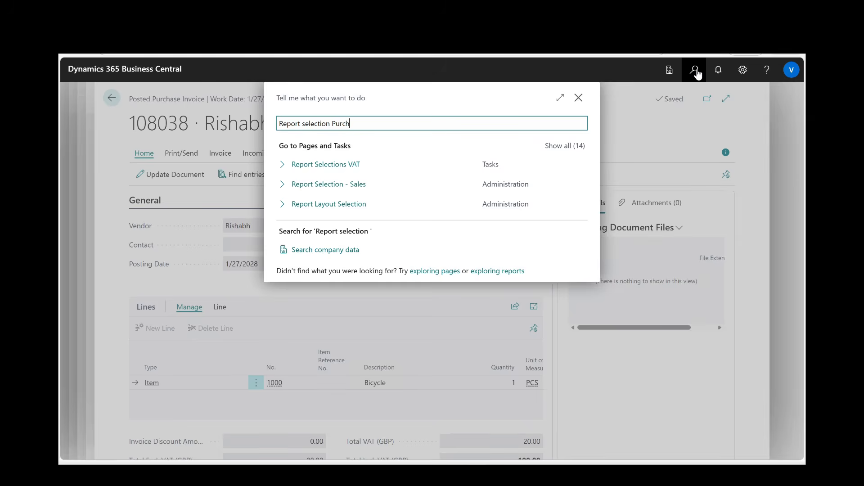
{"action": "left_click", "coordinate": [411, 164]}
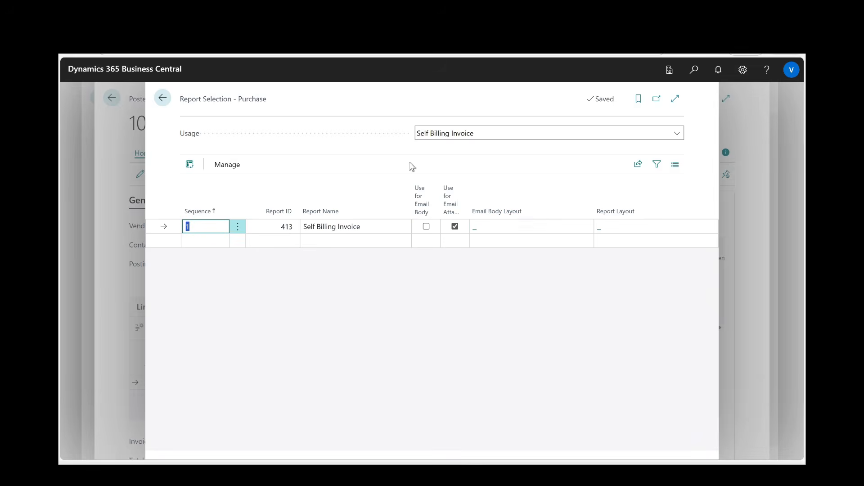
Step: Choose Self Billing Invoice as the report usage, check the assigned Report ID, and return to the posted invoice
{"action": "left_click", "coordinate": [486, 134]}
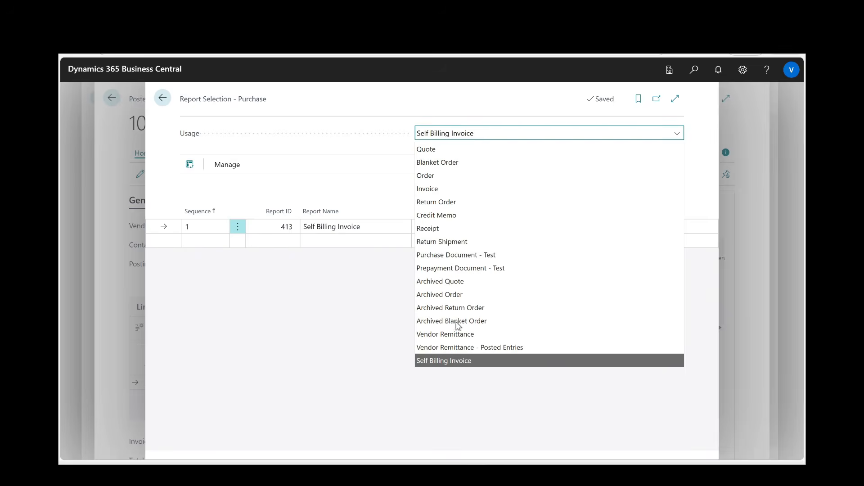
{"action": "left_click", "coordinate": [458, 361]}
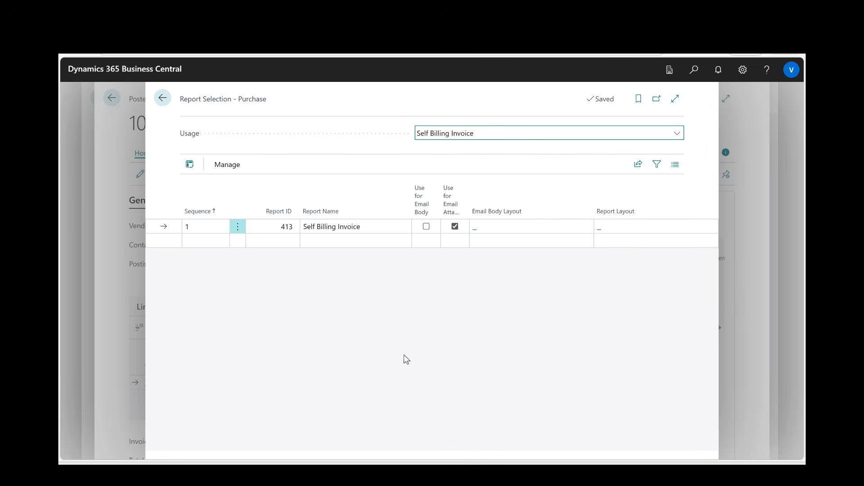
{"action": "left_click", "coordinate": [285, 229]}
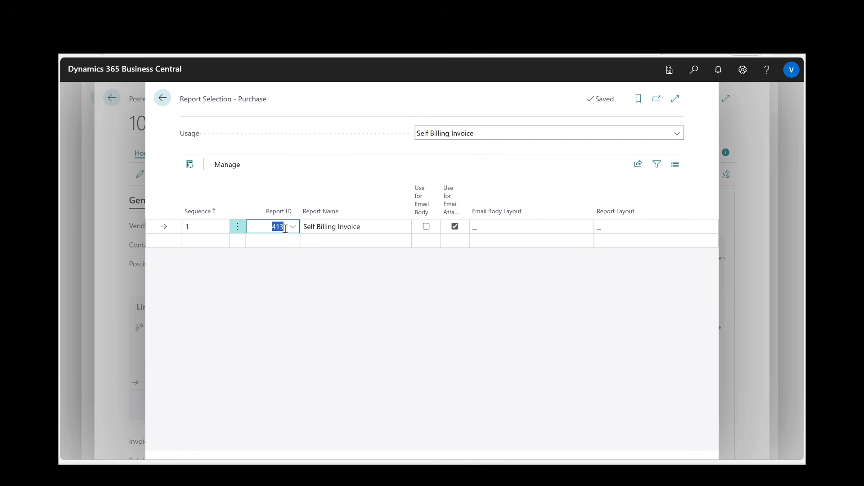
{"action": "key", "text": "Escape"}
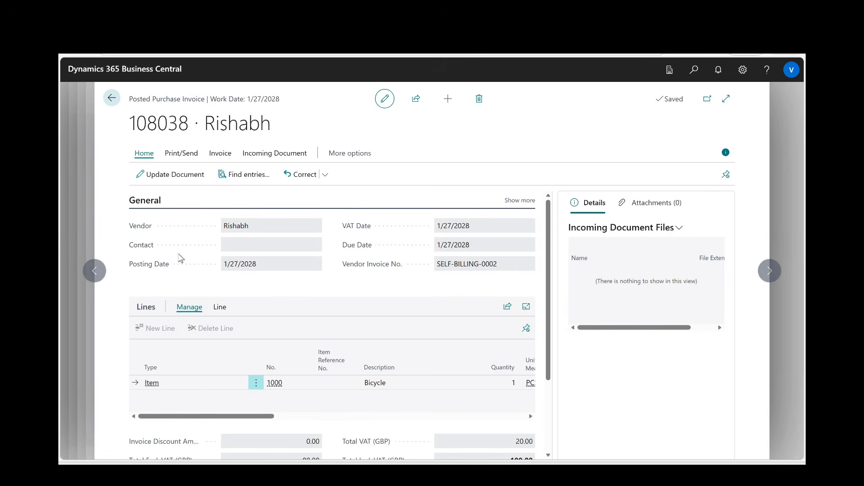
Step: Generate a print preview of the posted purchase invoice with the Self Billing Invoice report
{"action": "left_click", "coordinate": [182, 154]}
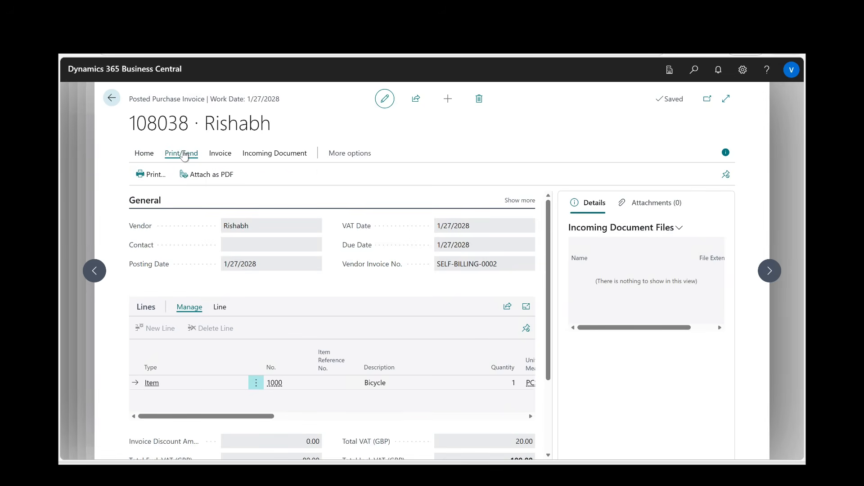
{"action": "left_click", "coordinate": [161, 173]}
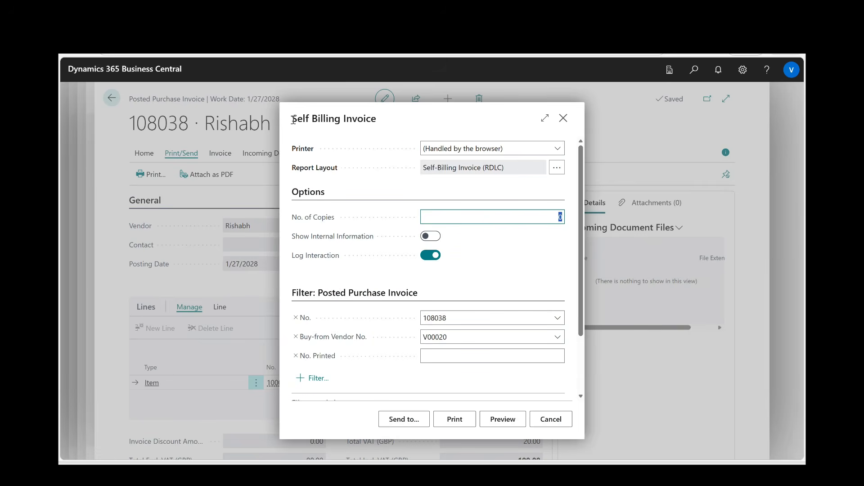
{"action": "left_click_drag", "start_coordinate": [291, 118], "coordinate": [378, 119]}
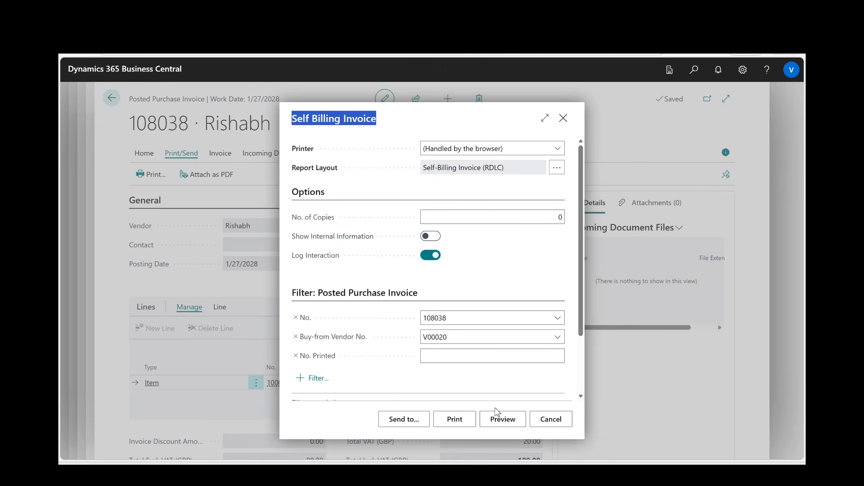
{"action": "left_click", "coordinate": [494, 418]}
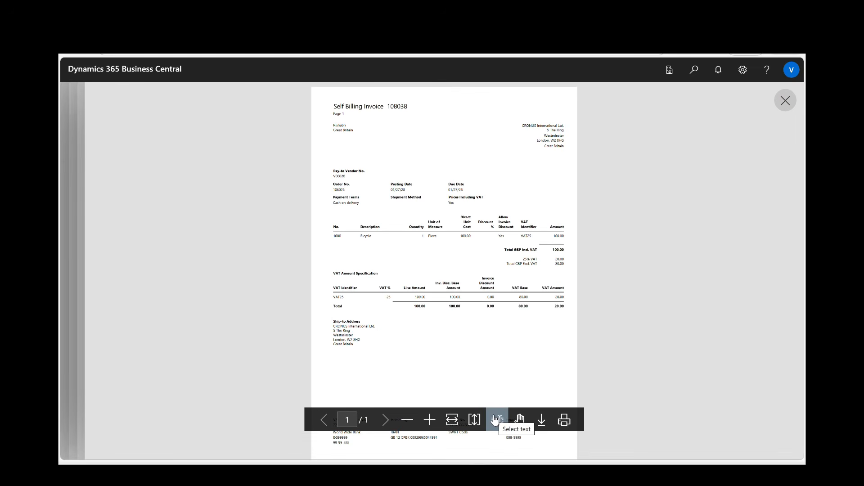
Step: Fit the previewed self-billing invoice to the page width and review its header, item line, VAT specification and footer
{"action": "left_click", "coordinate": [495, 419]}
{"action": "left_click", "coordinate": [451, 420]}
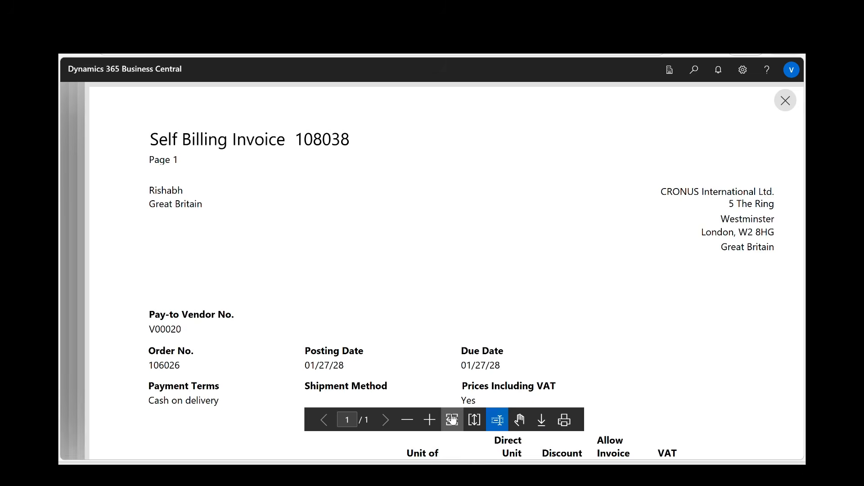
{"action": "left_click_drag", "start_coordinate": [151, 140], "coordinate": [320, 185]}
{"action": "left_click", "coordinate": [382, 276]}
{"action": "scroll", "coordinate": [382, 275], "scroll_direction": "down", "scroll_amount": 10}
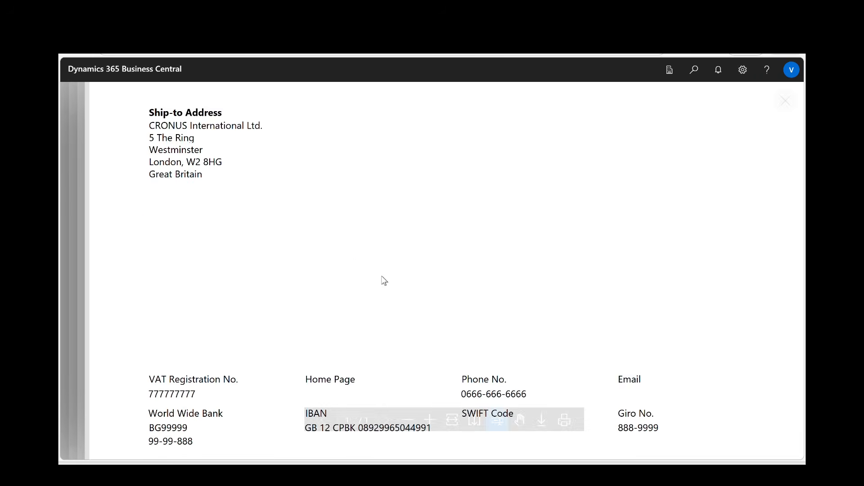
{"action": "scroll", "coordinate": [382, 276], "scroll_direction": "up", "scroll_amount": 10}
{"action": "scroll", "coordinate": [381, 276], "scroll_direction": "down", "scroll_amount": 9}
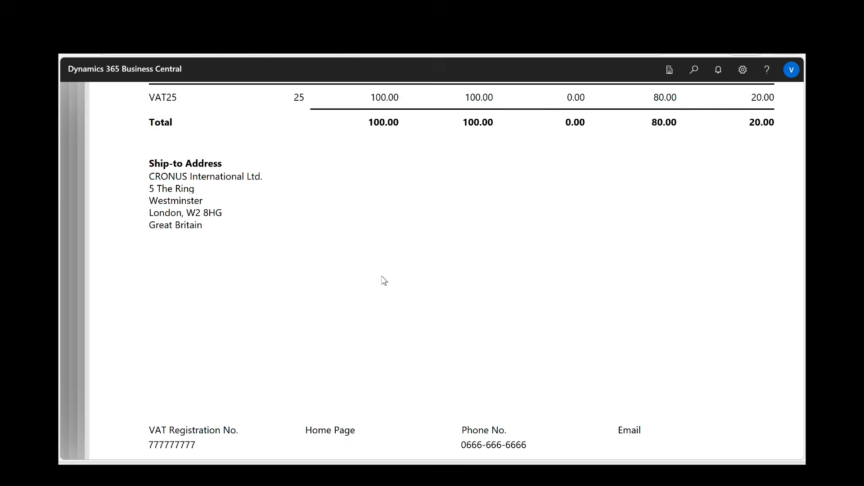
{"action": "scroll", "coordinate": [382, 277], "scroll_direction": "up", "scroll_amount": 10}
{"action": "scroll", "coordinate": [381, 276], "scroll_direction": "down", "scroll_amount": 3}
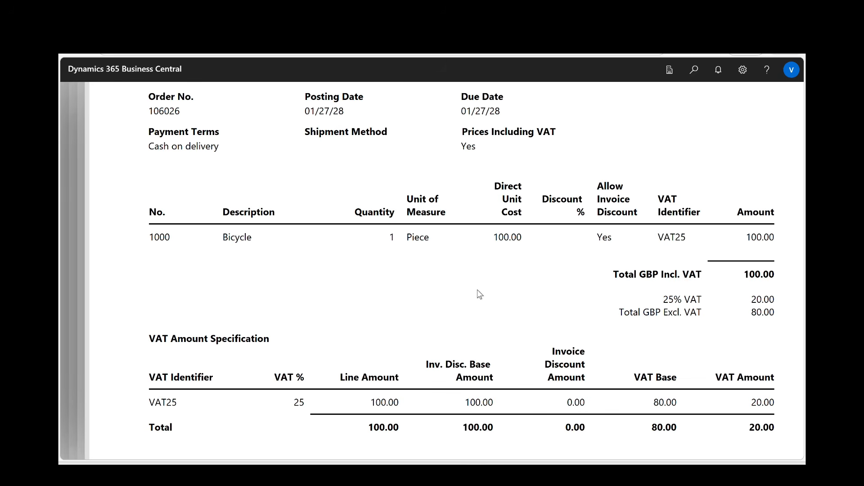
{"action": "scroll", "coordinate": [422, 228], "scroll_direction": "up", "scroll_amount": 5}
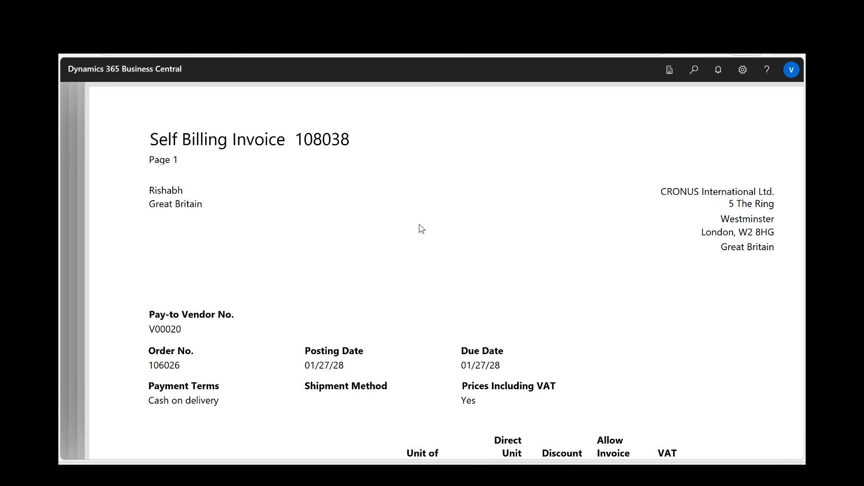